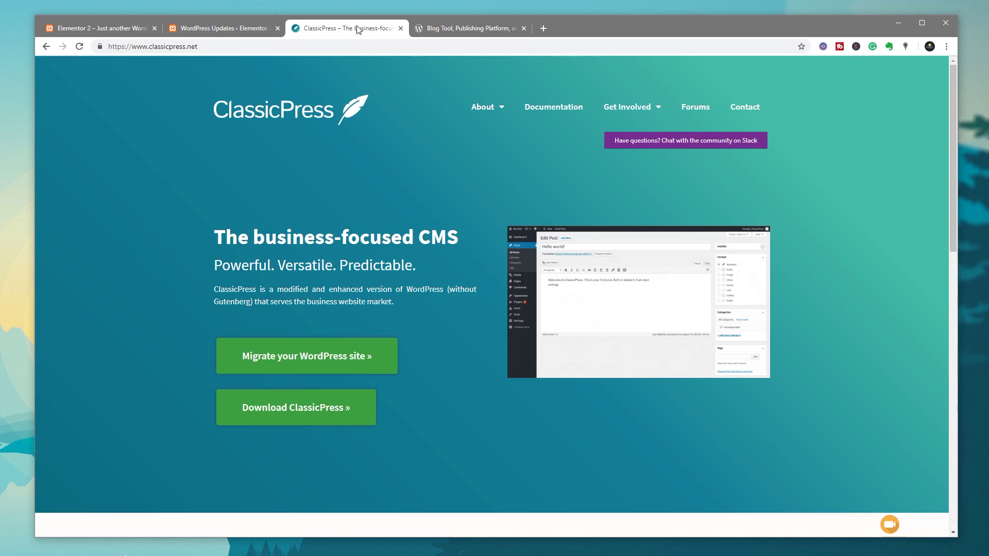
click(231, 30)
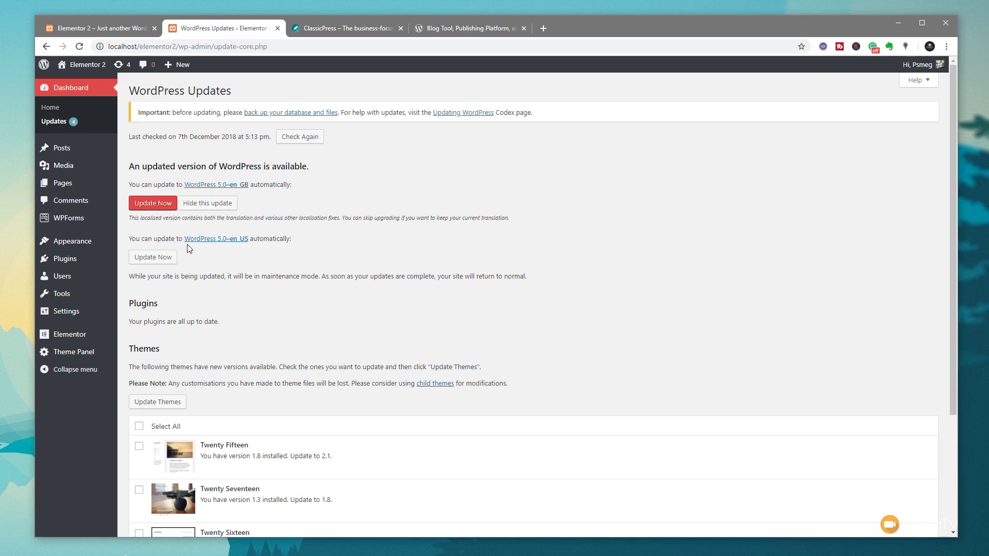
mouse_move(76, 248)
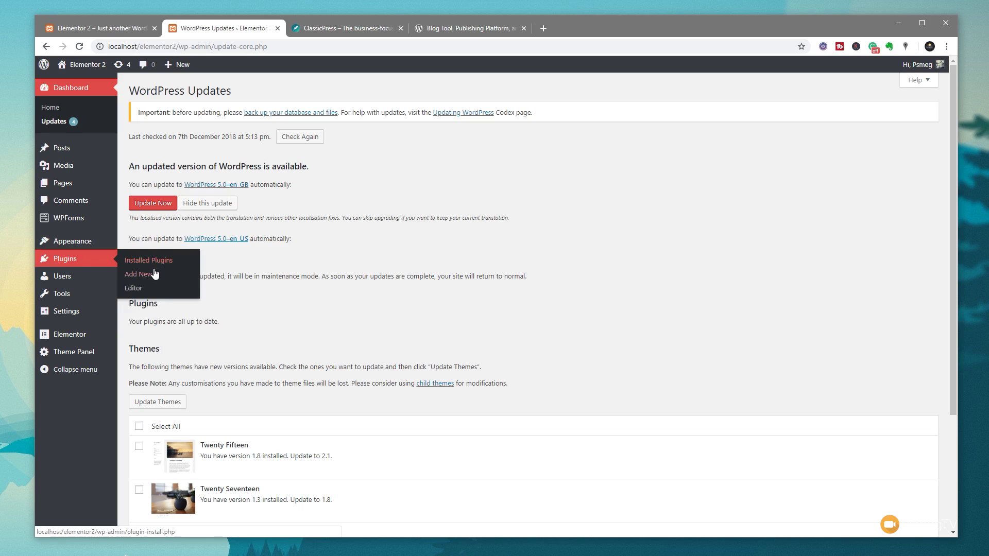
click(155, 263)
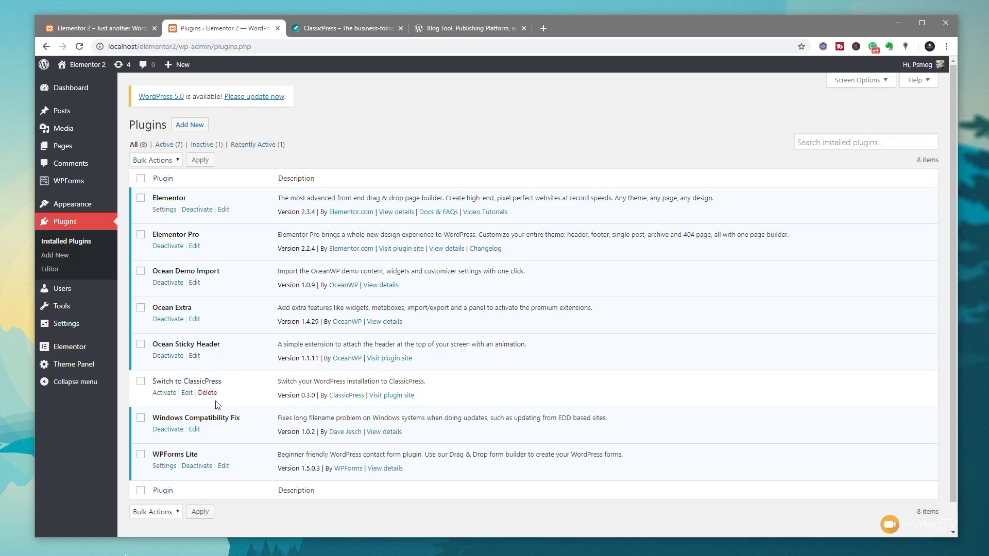
- Activate the Switch to ClassicPress plugin and view the Stylish Architecture homepage
click(159, 394)
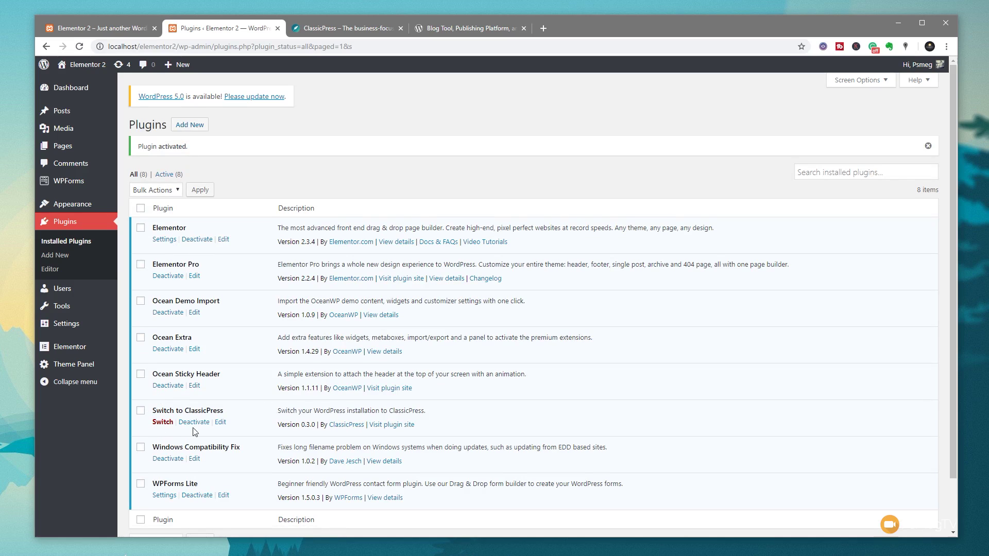
click(98, 29)
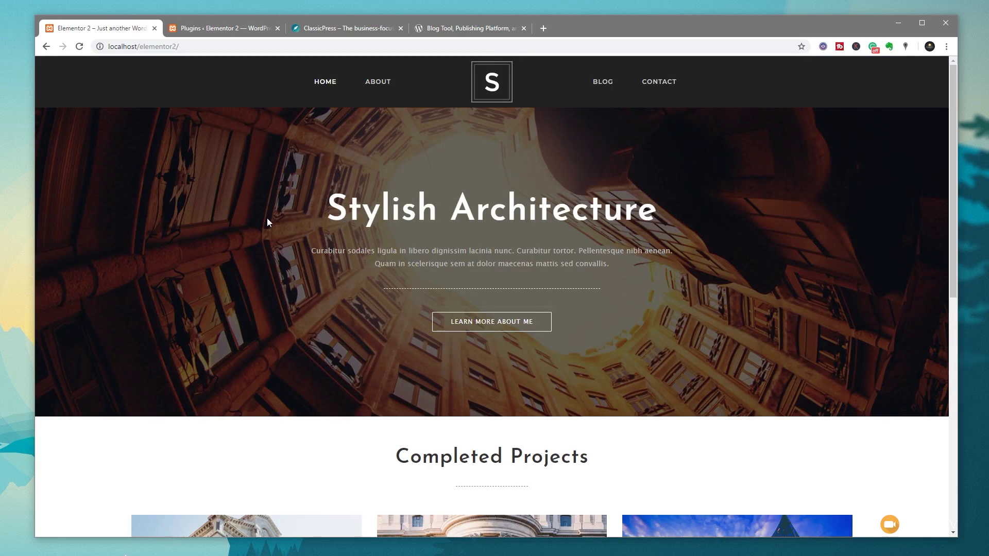
scroll(237, 270, down, 6)
scroll(155, 272, down, 3)
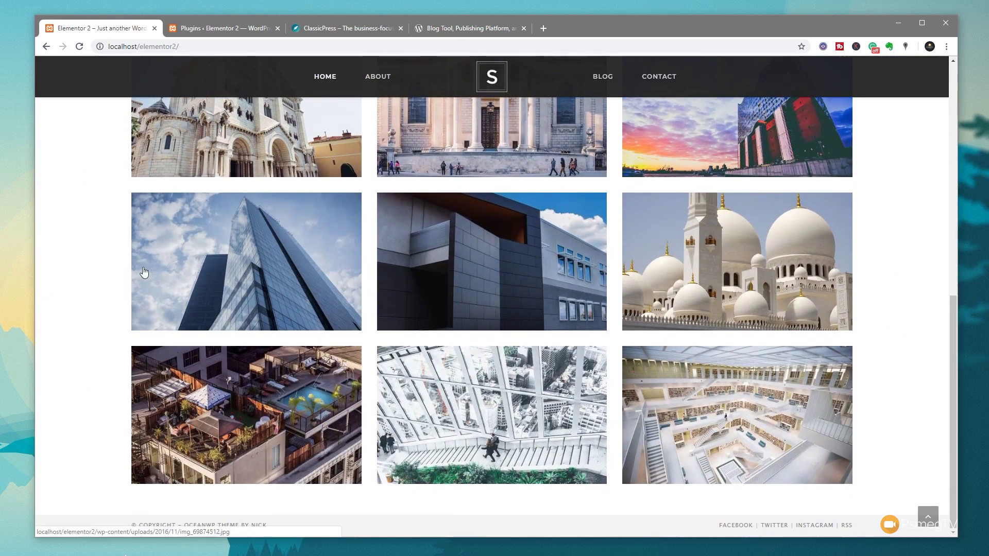
click(146, 273)
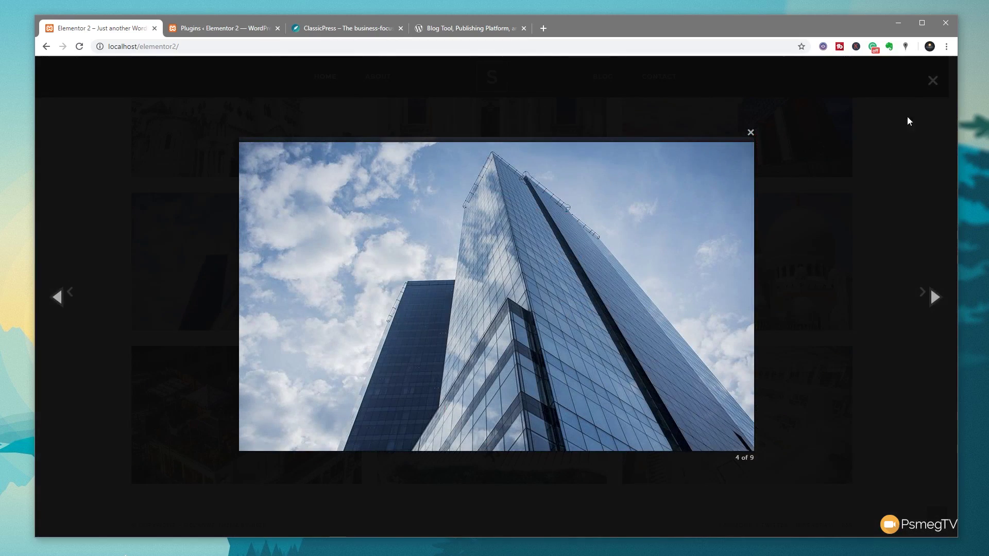
click(931, 81)
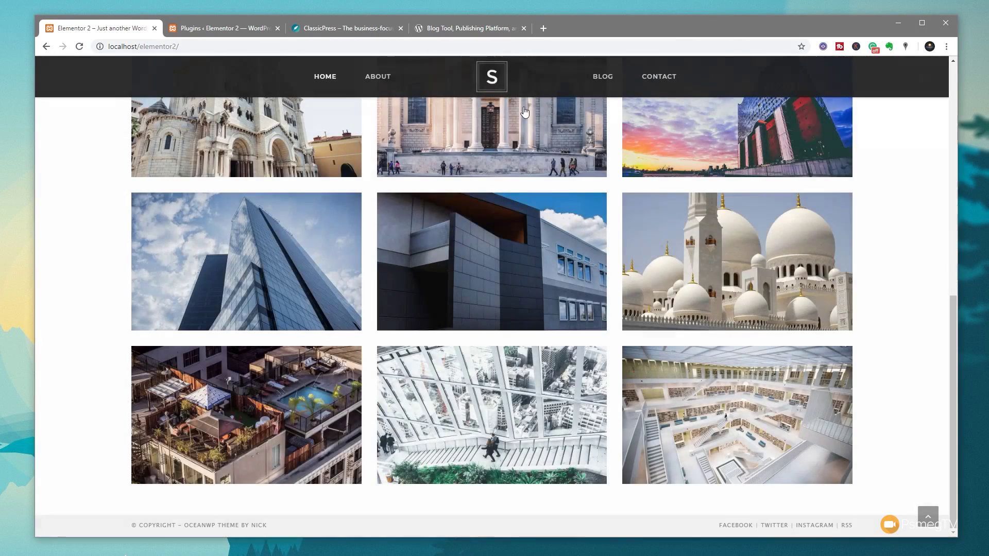
click(598, 81)
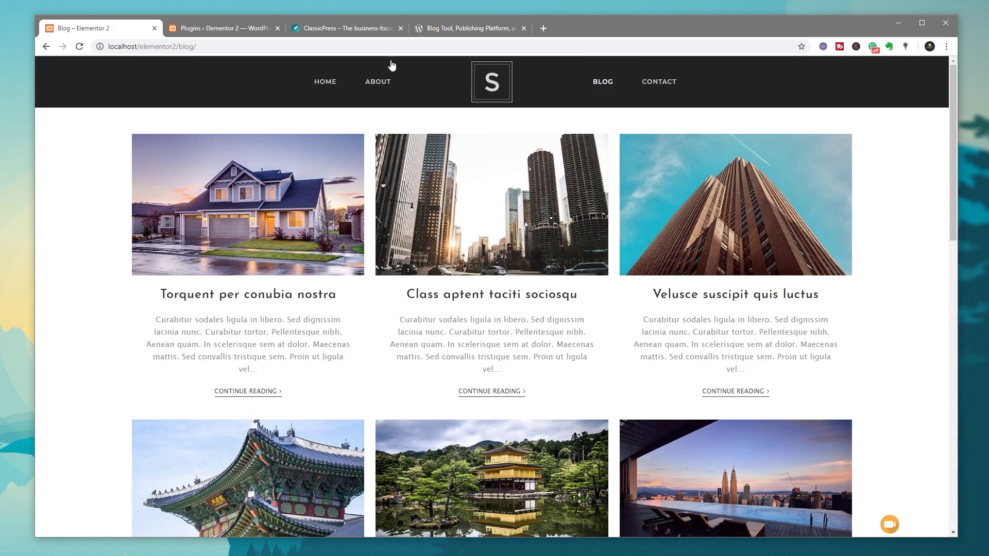
click(243, 33)
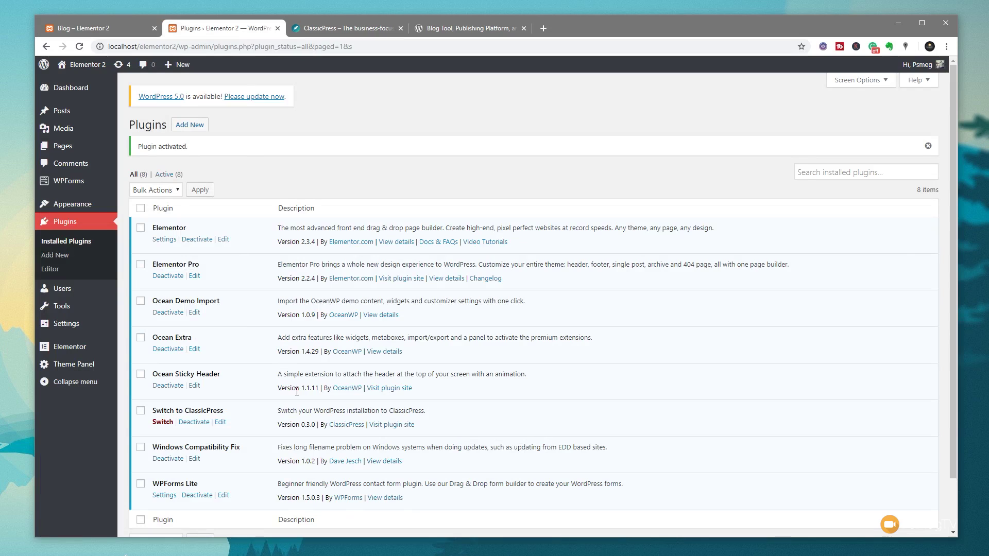
- Open the Switch to ClassicPress page, where all four compatibility checks pass
click(162, 425)
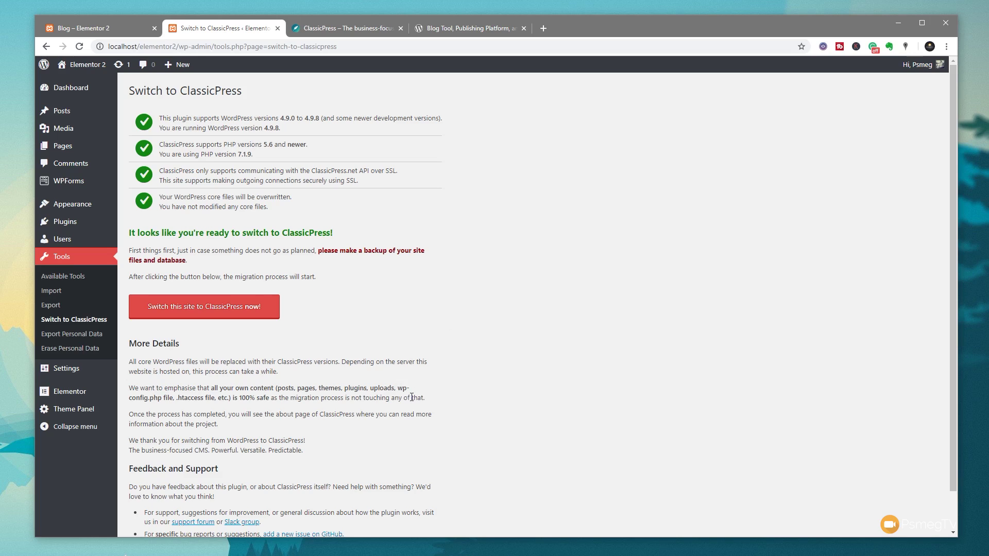
- Switch the site to ClassicPress 1.0.0-beta1, then view its public homepage
click(177, 313)
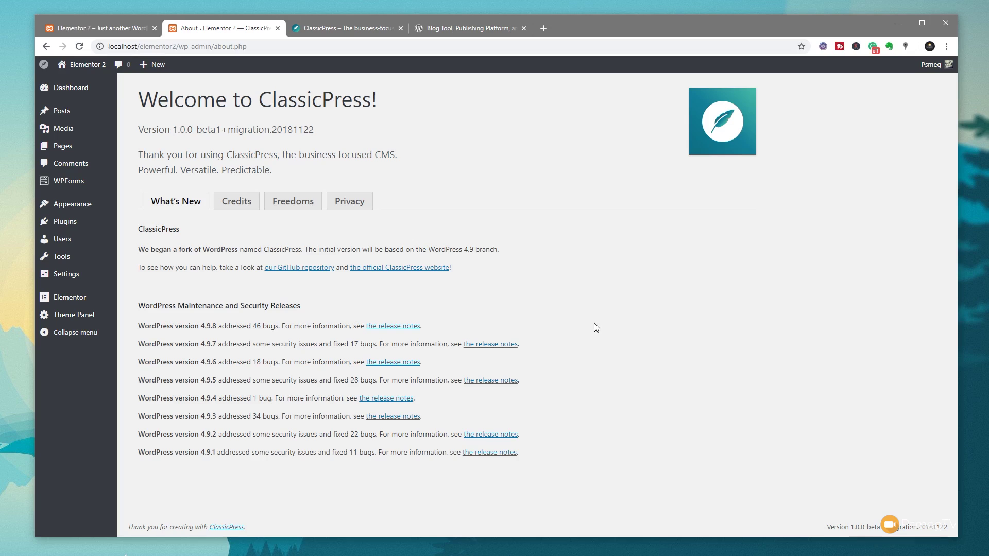
click(129, 29)
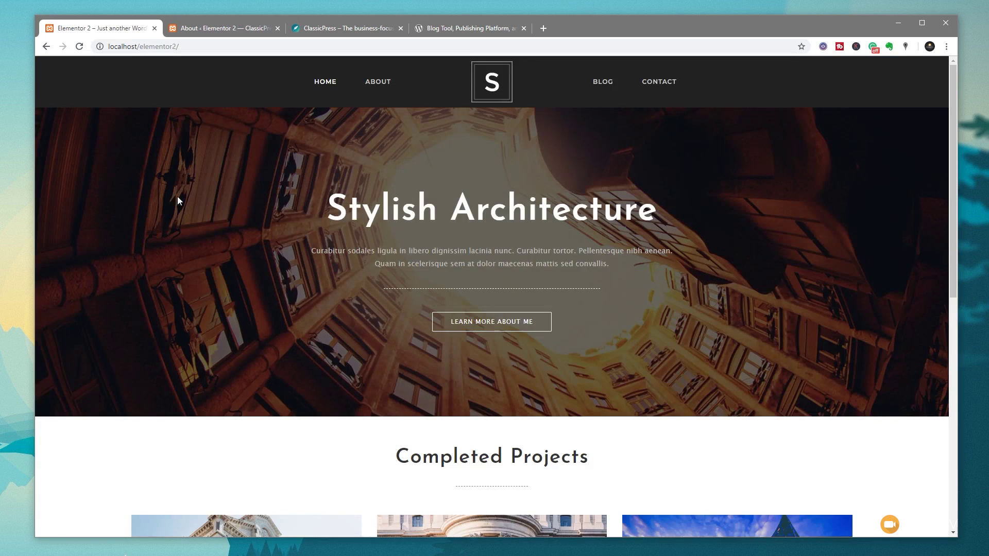
- Reload the homepage and page through the enlarged project gallery images
click(79, 46)
scroll(168, 283, down, 8)
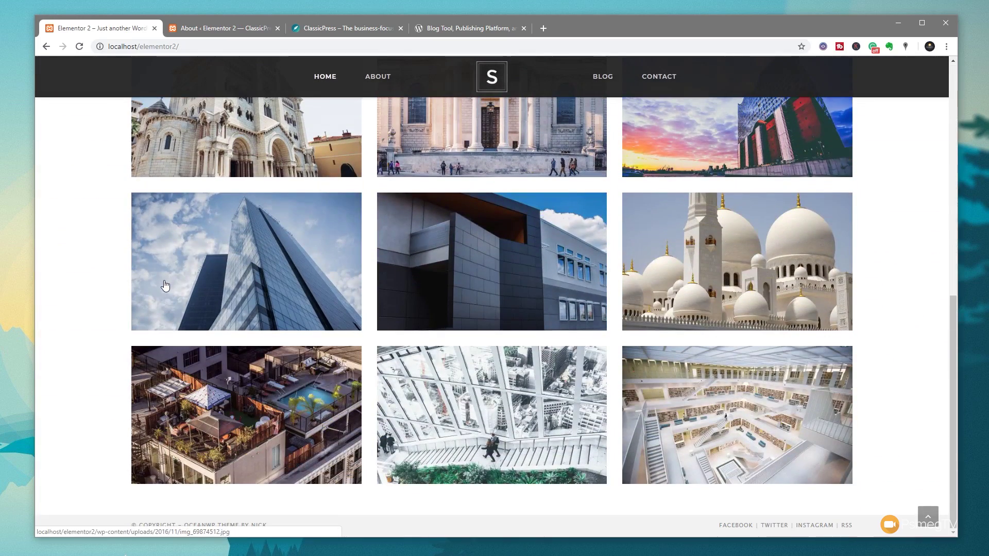
scroll(161, 282, up, 4)
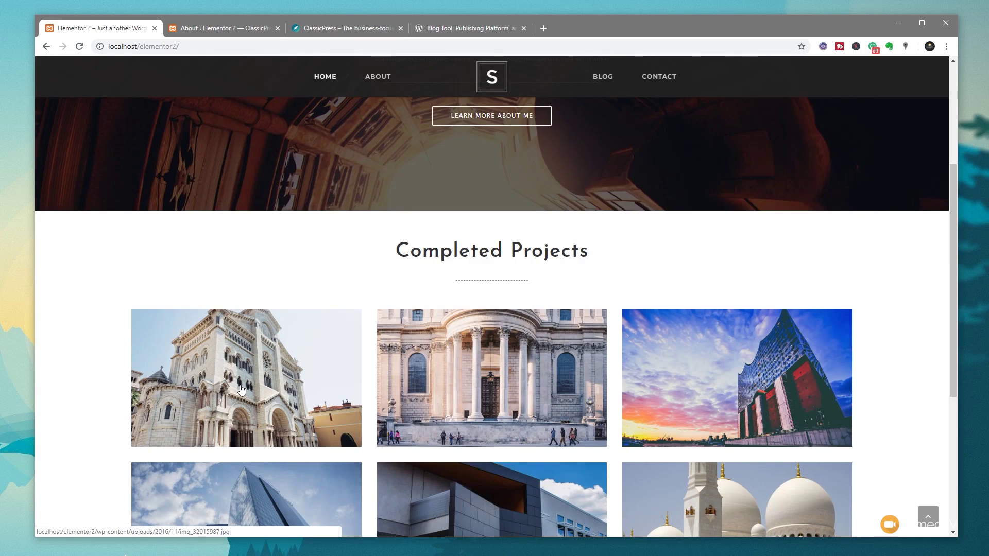
click(241, 390)
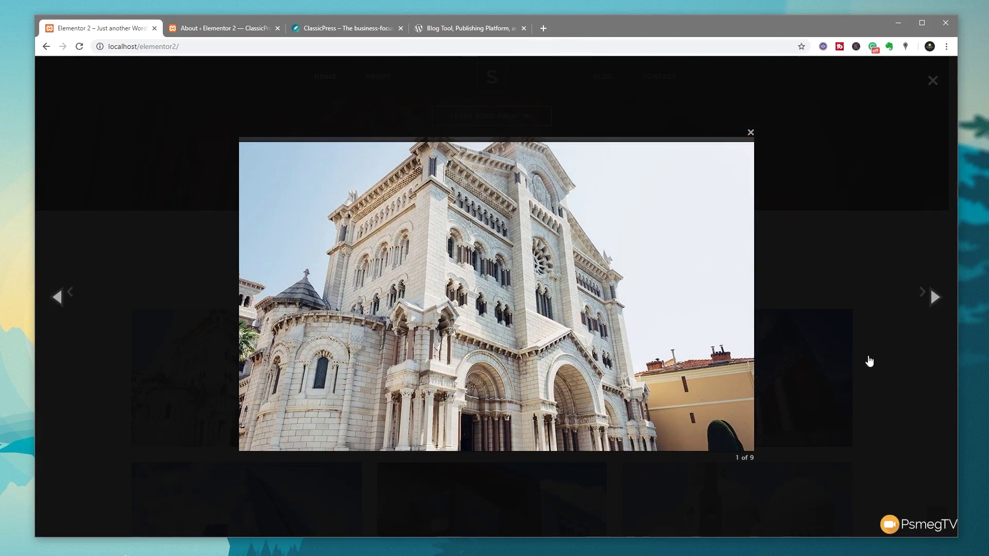
click(935, 300)
click(932, 80)
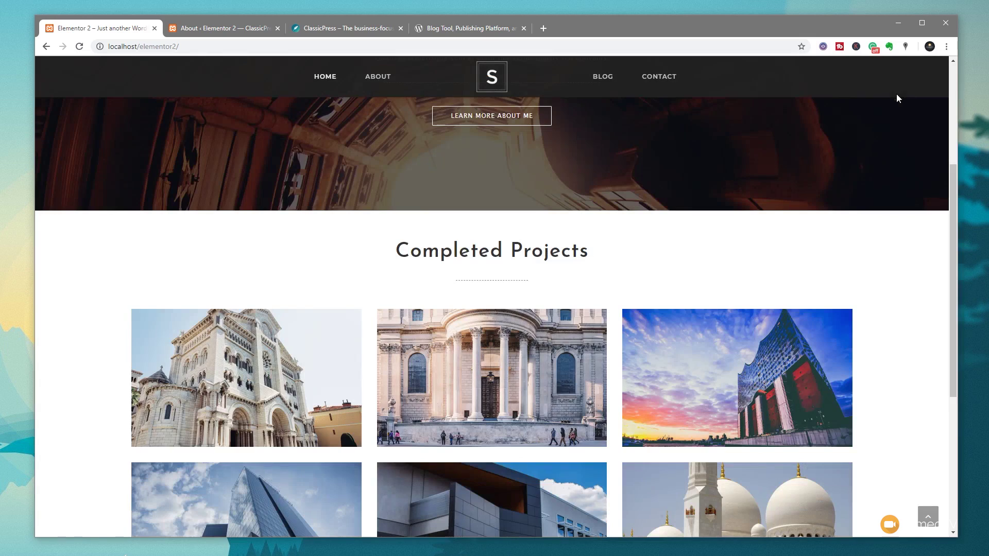
- Check that the About and Blog pages still load and scroll correctly
click(380, 78)
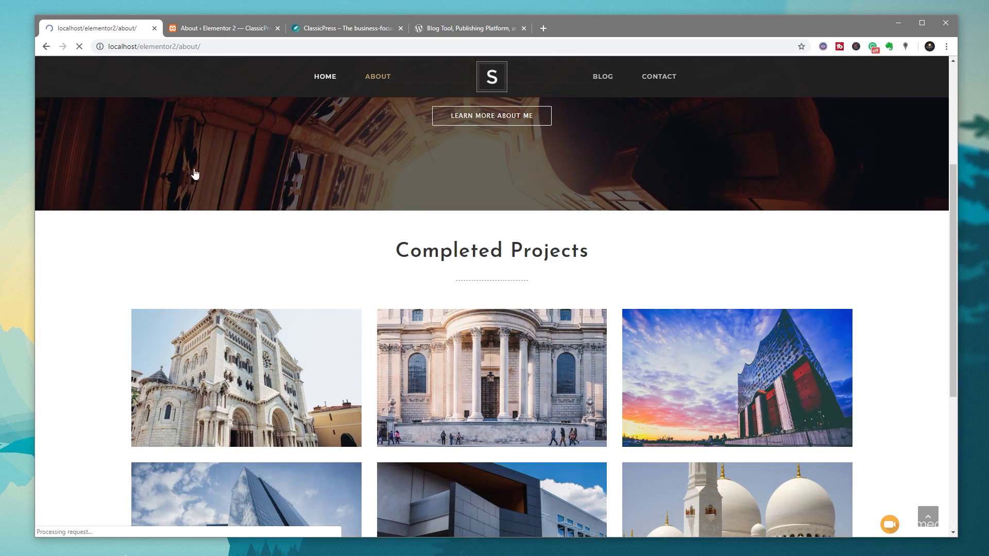
scroll(110, 331, down, 4)
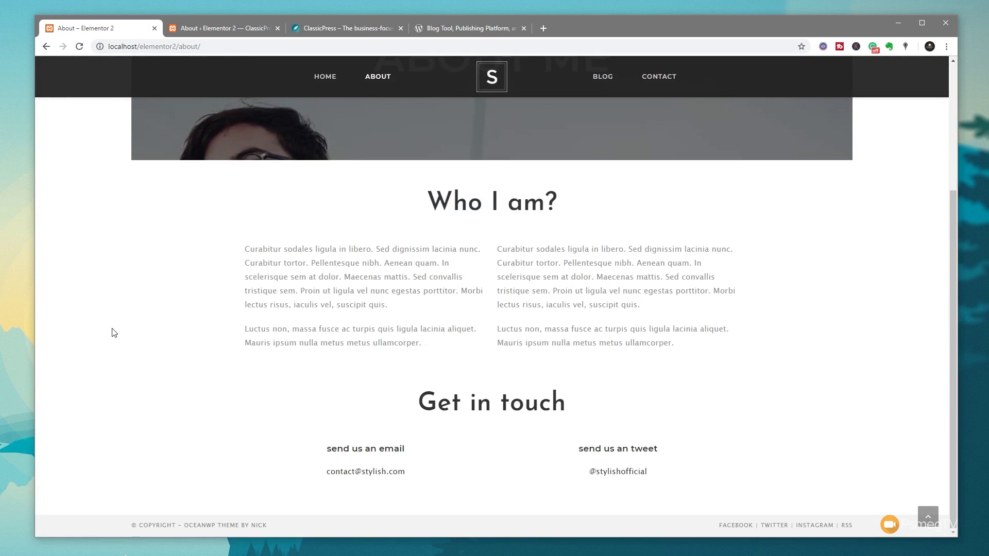
scroll(113, 332, up, 4)
click(602, 83)
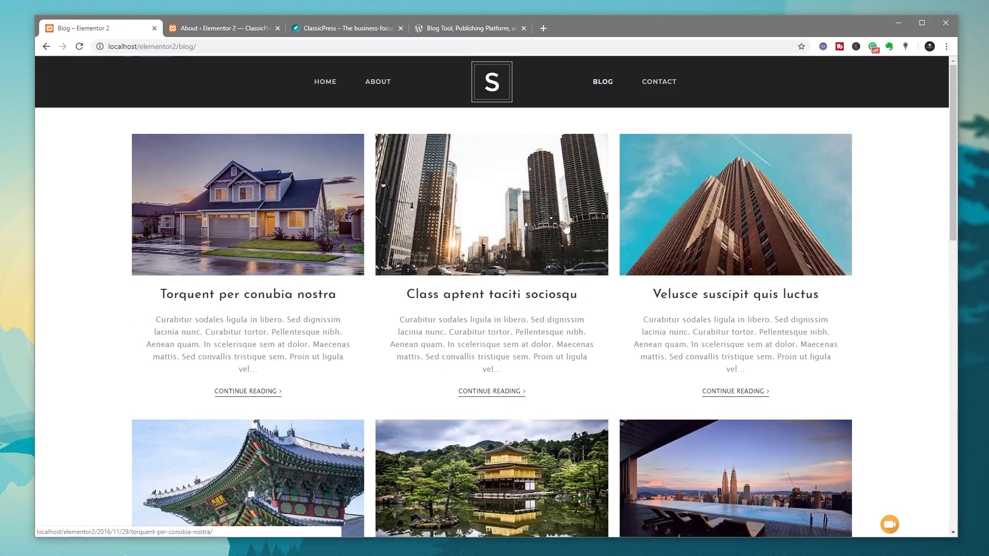
scroll(841, 322, down, 2)
scroll(841, 322, down, 10)
scroll(867, 322, up, 12)
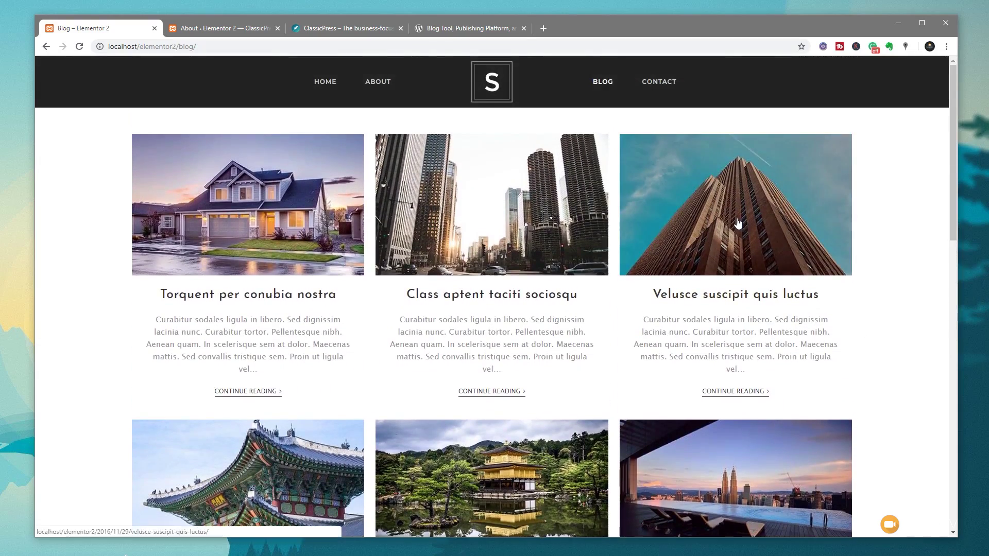
- Check the Velusce suscipit quis luctus post and Contact page, then return to the Welcome page
click(739, 223)
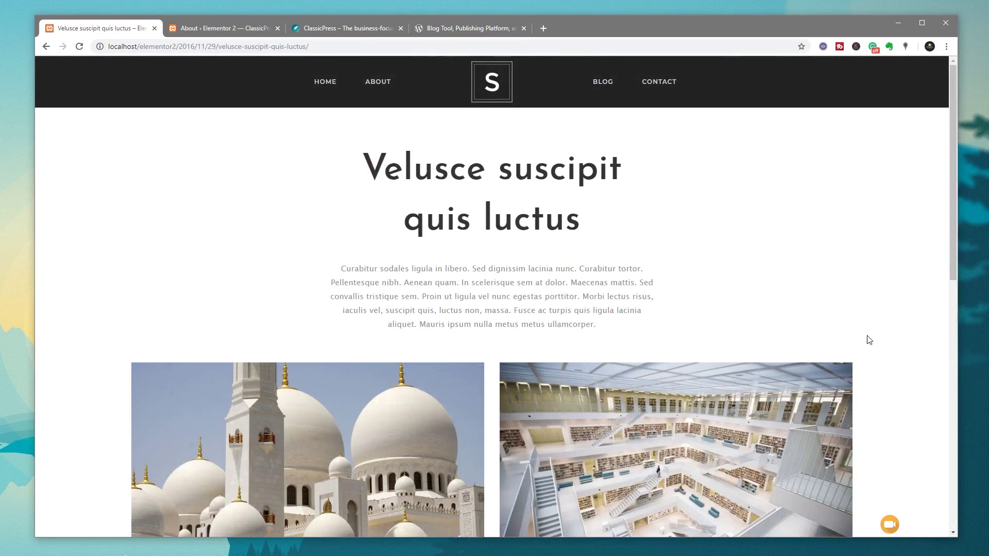
scroll(869, 341, down, 5)
scroll(870, 342, down, 5)
scroll(869, 341, up, 10)
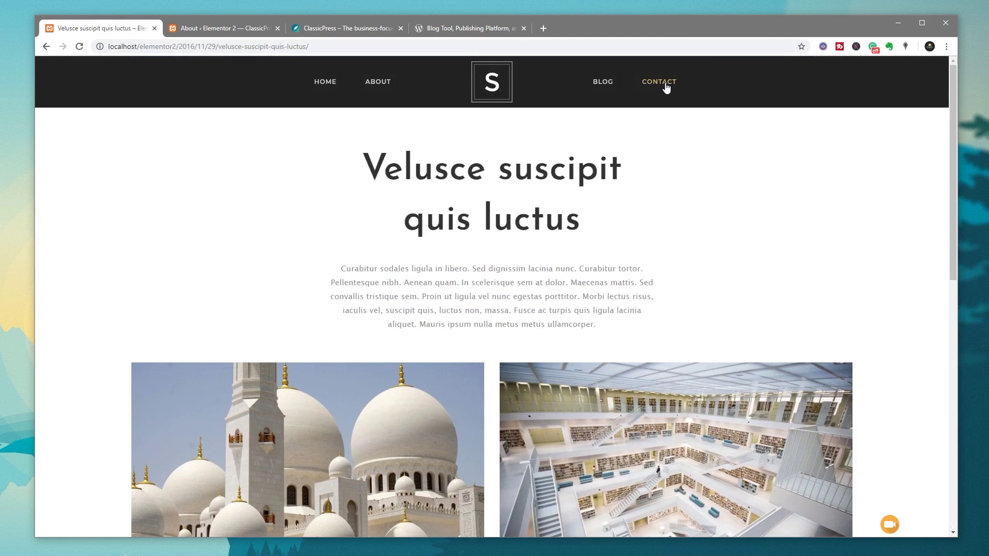
click(663, 85)
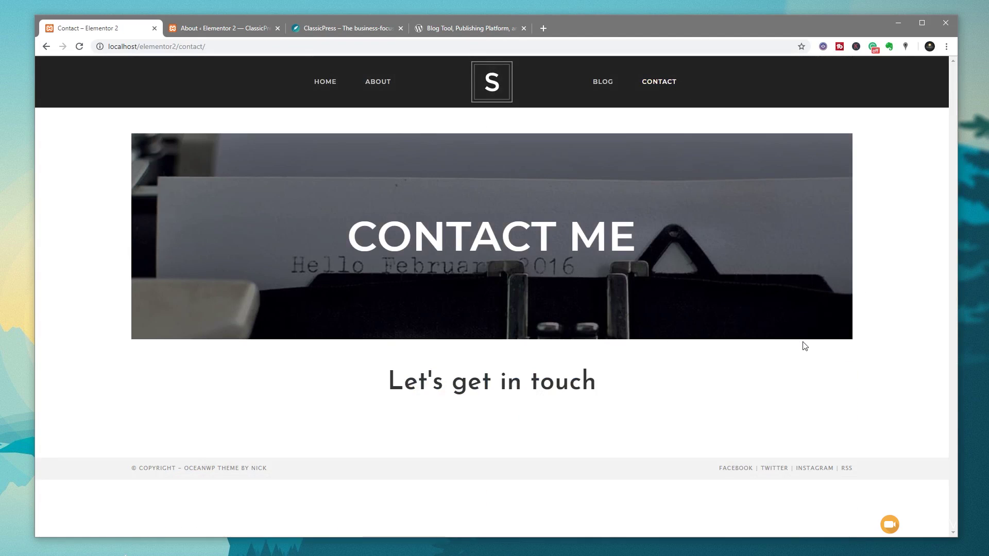
click(241, 33)
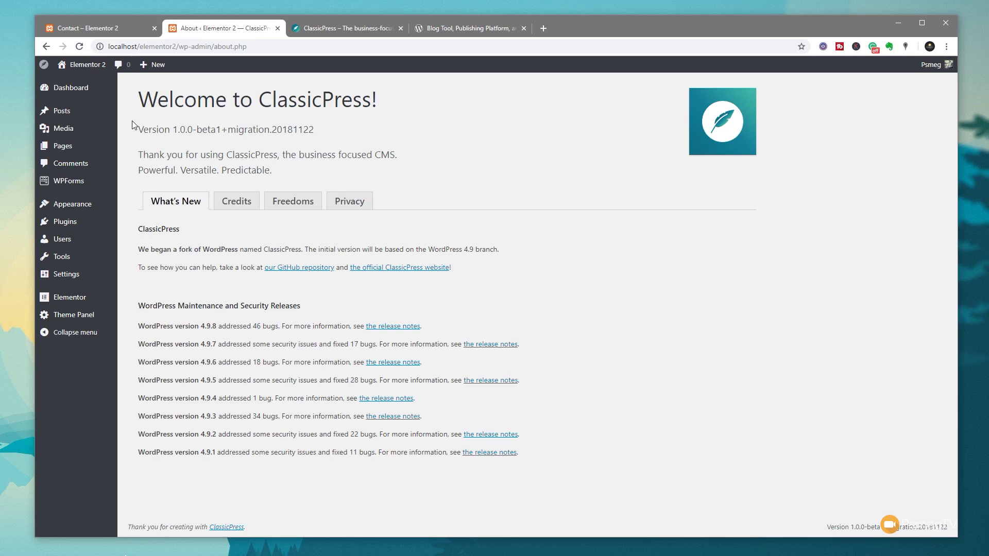
- From the Dashboard, dismiss the privacy notice and list all 12 posts
click(68, 87)
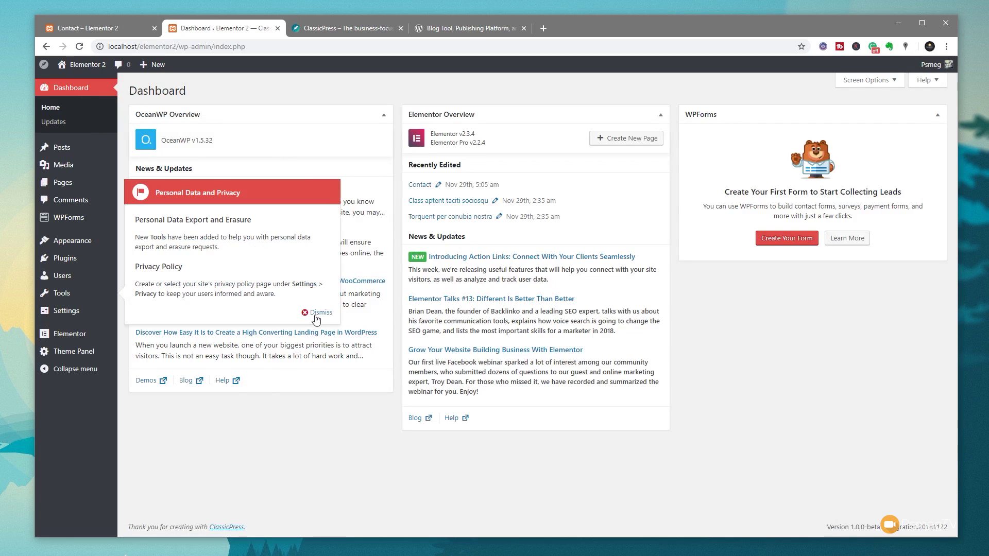
click(317, 312)
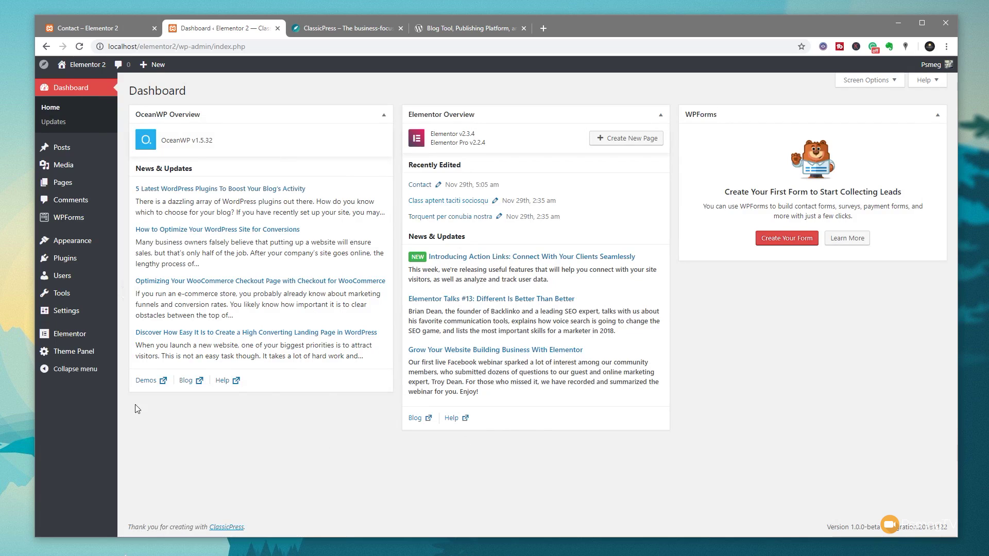
mouse_move(80, 153)
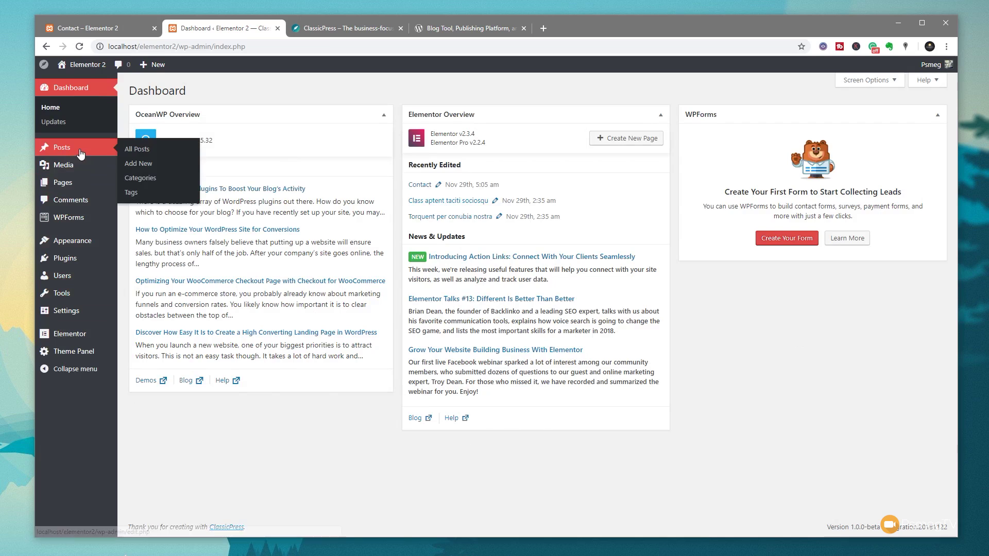
click(122, 151)
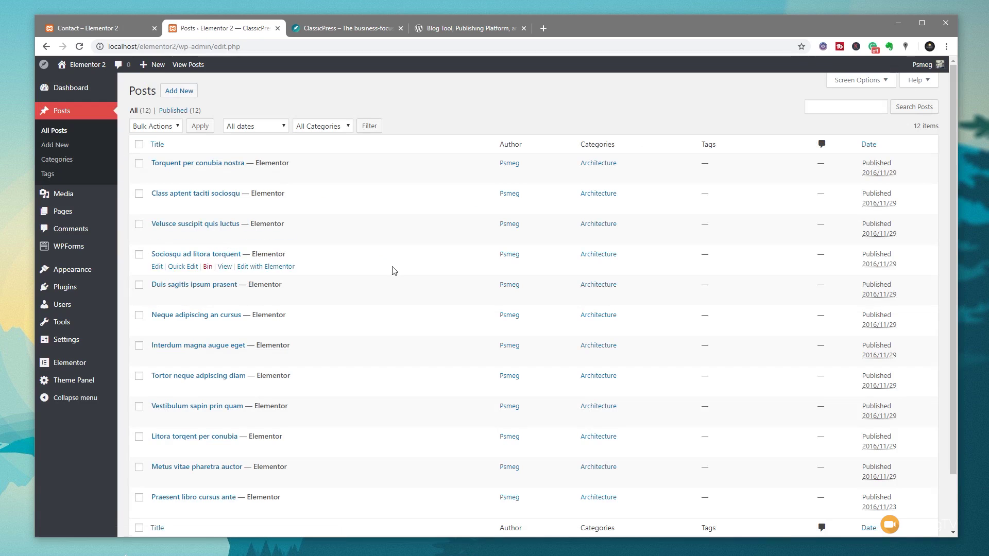
- Open 'Torquent per conubia nostra' for editing and scroll through its content
click(196, 164)
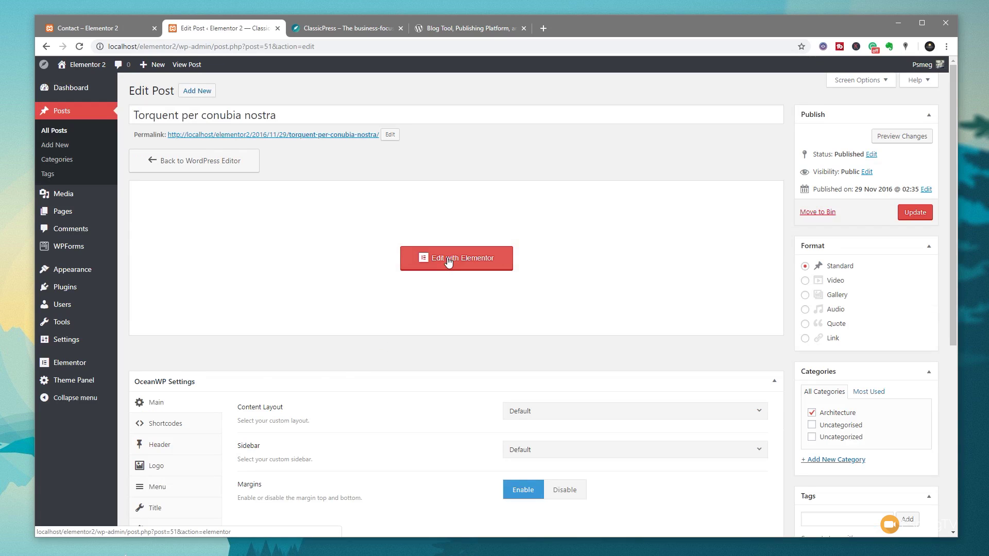
scroll(320, 400, down, 4)
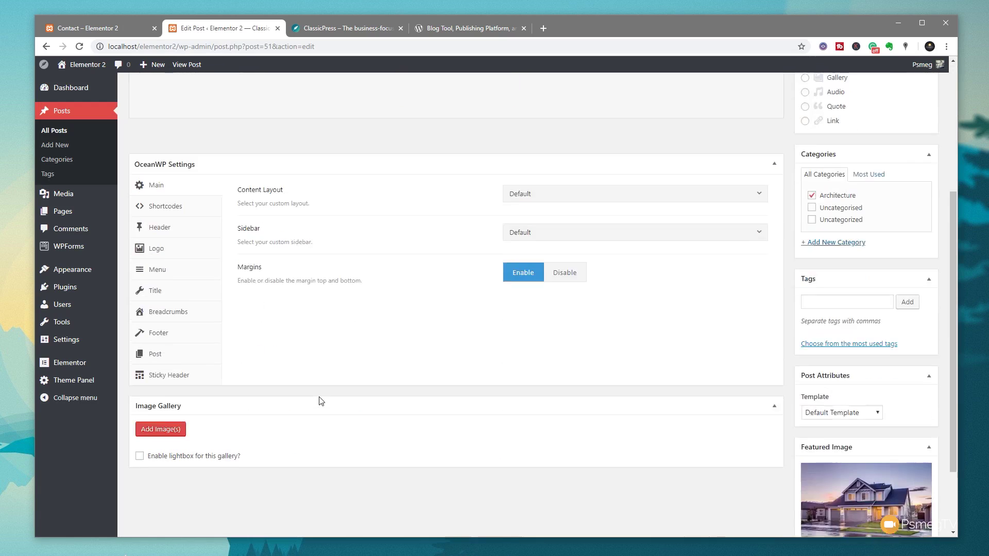
scroll(320, 401, down, 2)
scroll(320, 401, up, 3)
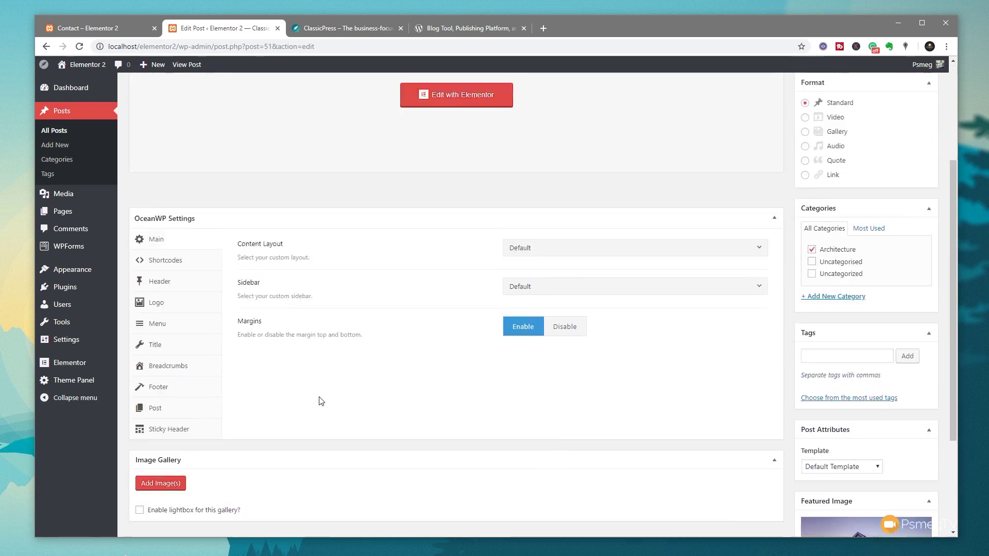
scroll(320, 401, up, 3)
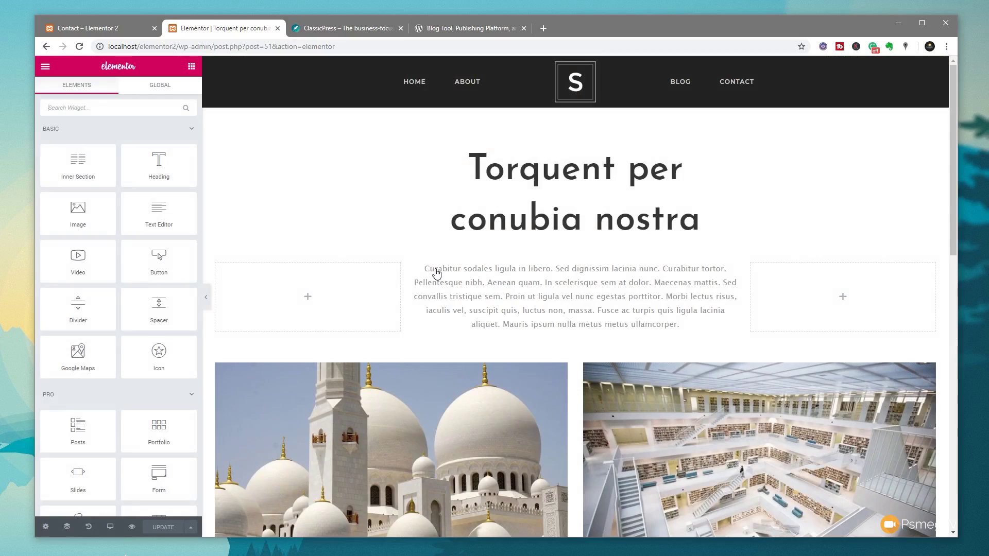
- Scroll through the Torquent per conubia nostra preview in Elementor to confirm it renders
scroll(439, 294, down, 3)
scroll(439, 294, down, 10)
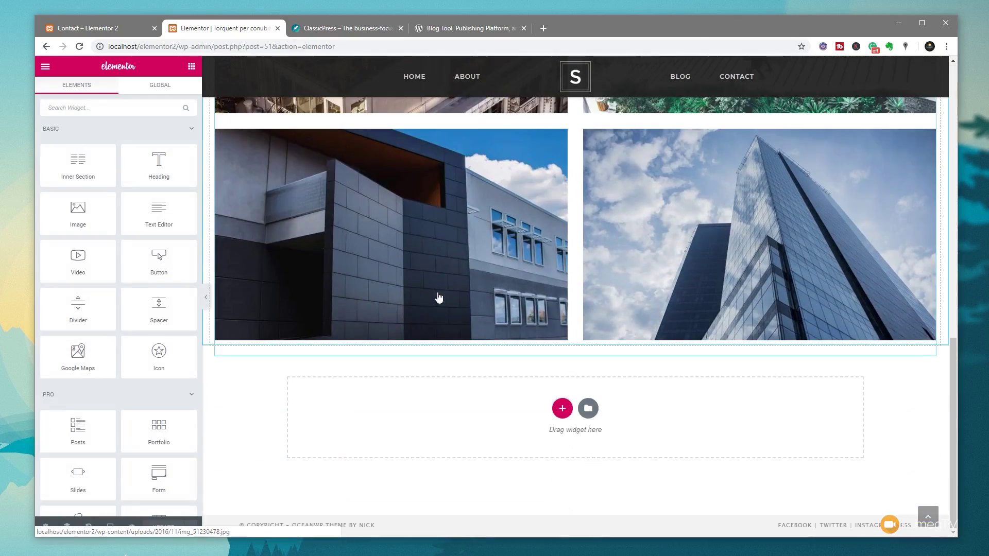
scroll(439, 295, up, 5)
scroll(439, 298, up, 9)
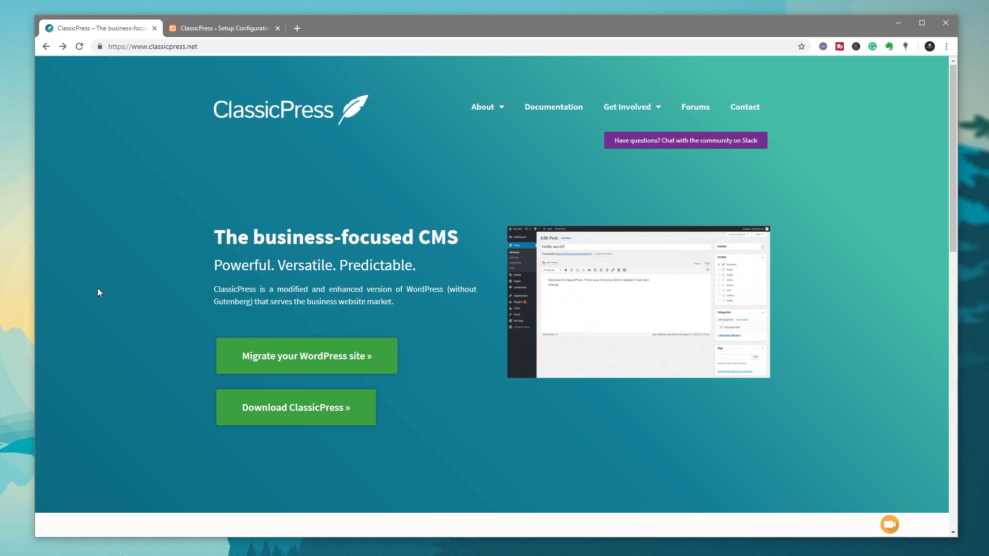
- Reach the ClassicPress 1.0.0-beta1 GitHub release, then return to the setup language list
click(289, 420)
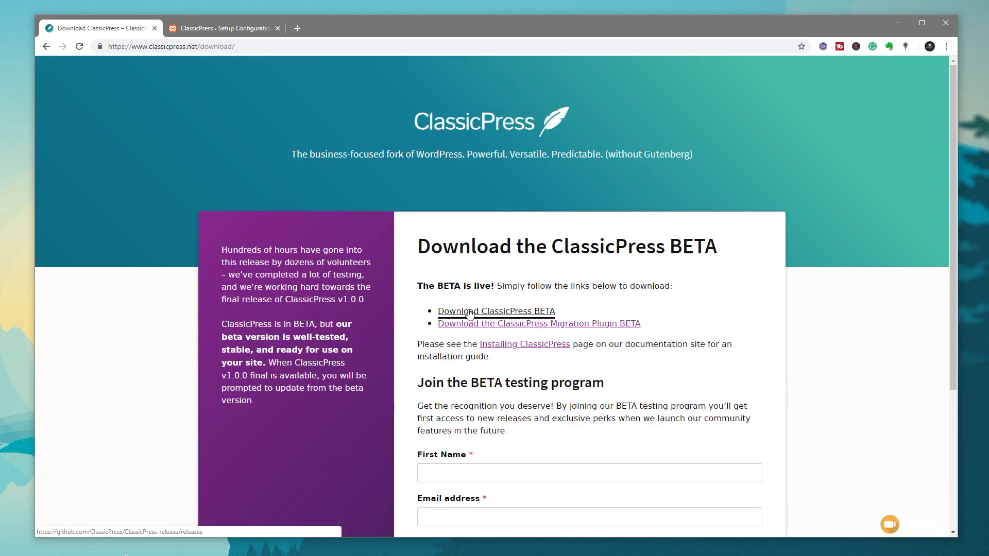
click(470, 312)
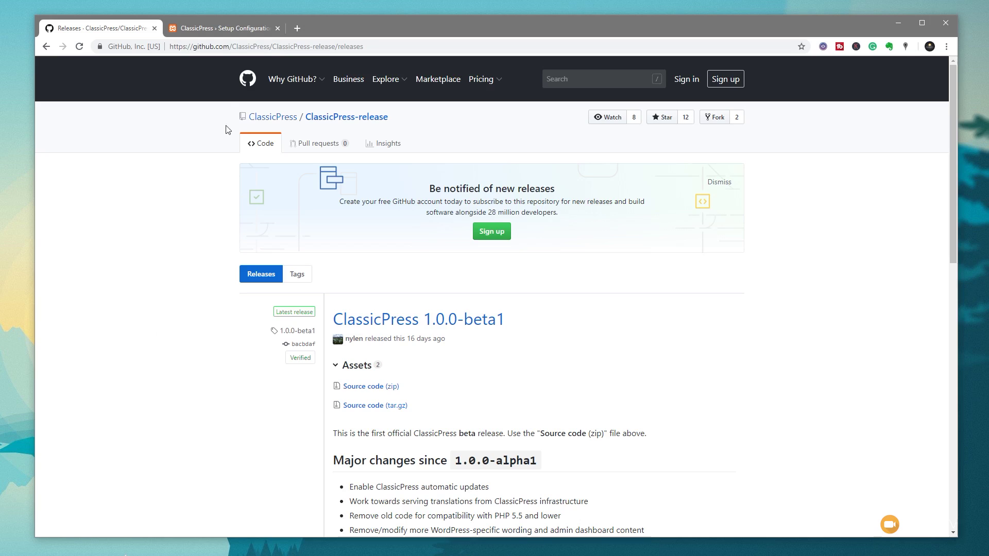
click(224, 29)
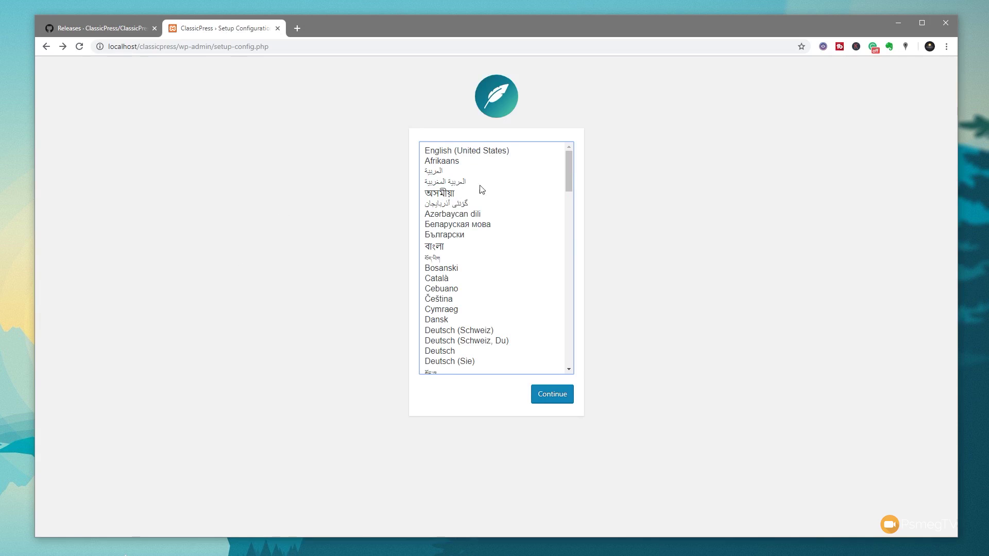
- Choose English (UK) and connect to database classicpress on localhost as root, prefix cp_
drag(572, 170, 571, 206)
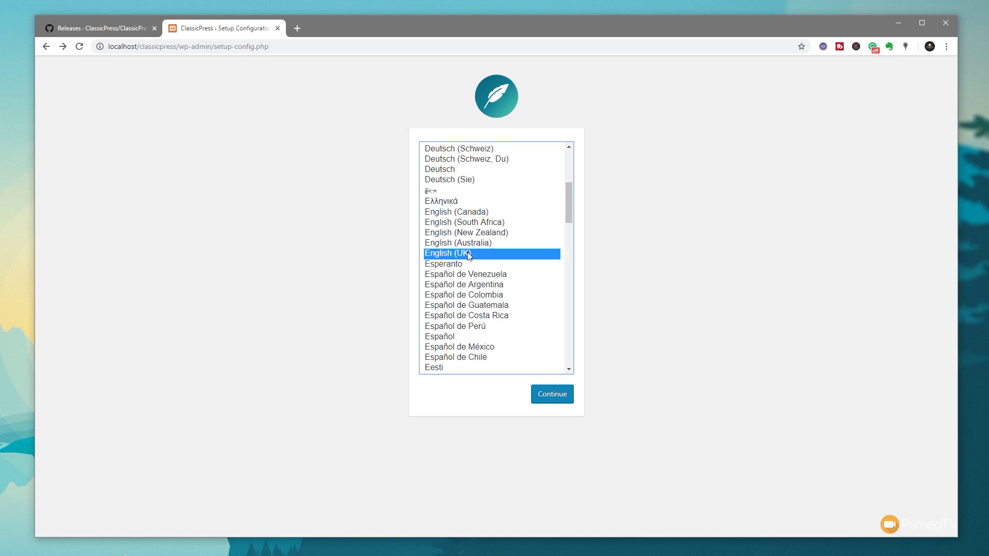
click(550, 395)
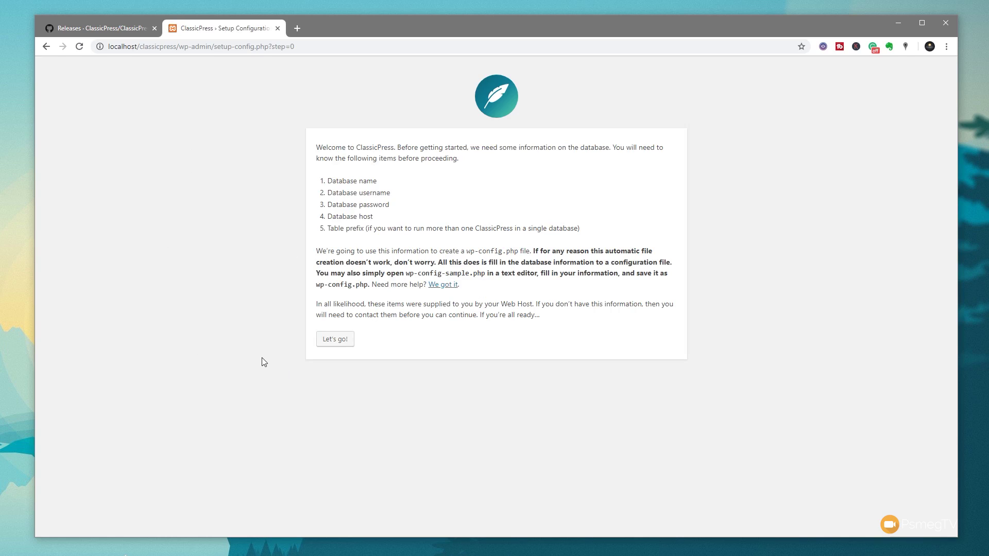
click(335, 340)
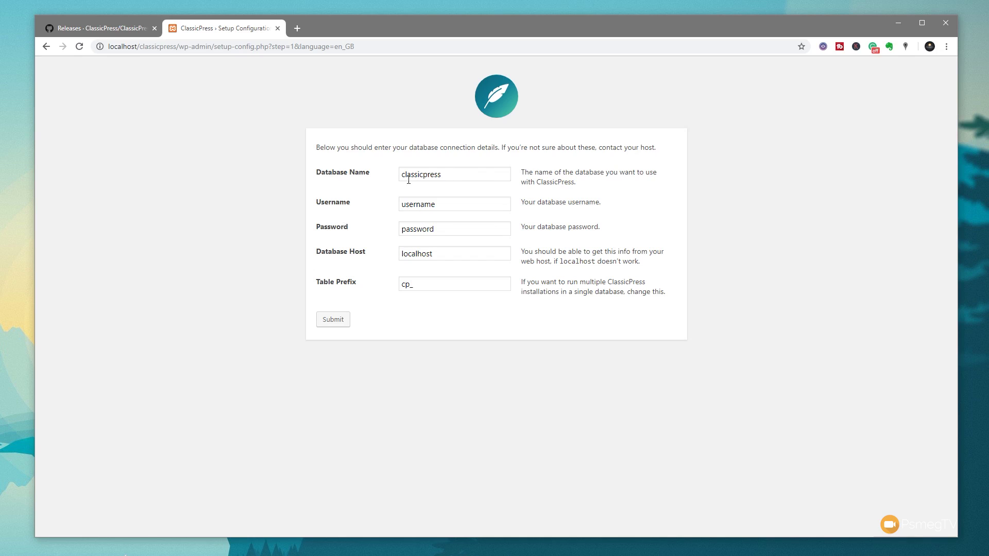
drag(473, 181, 397, 183)
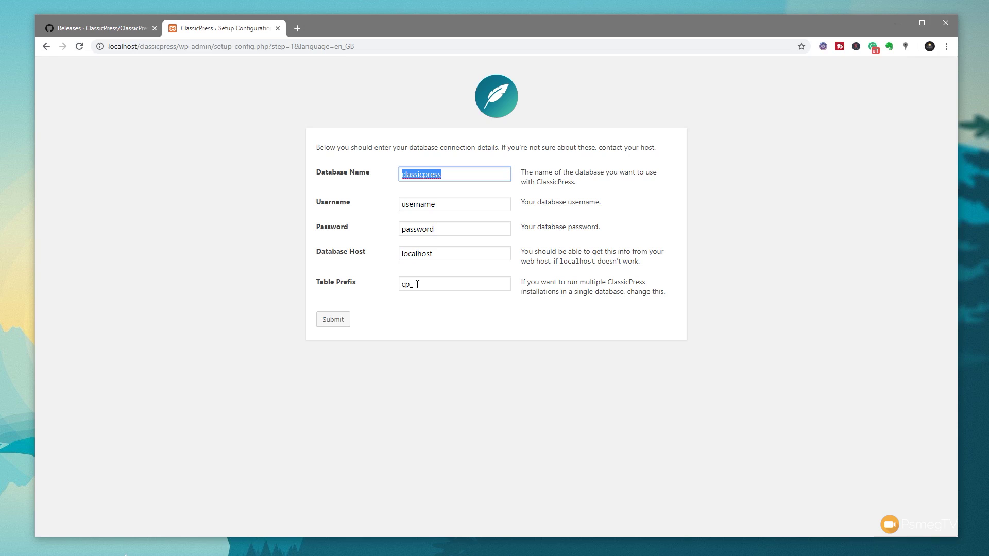
click(448, 209)
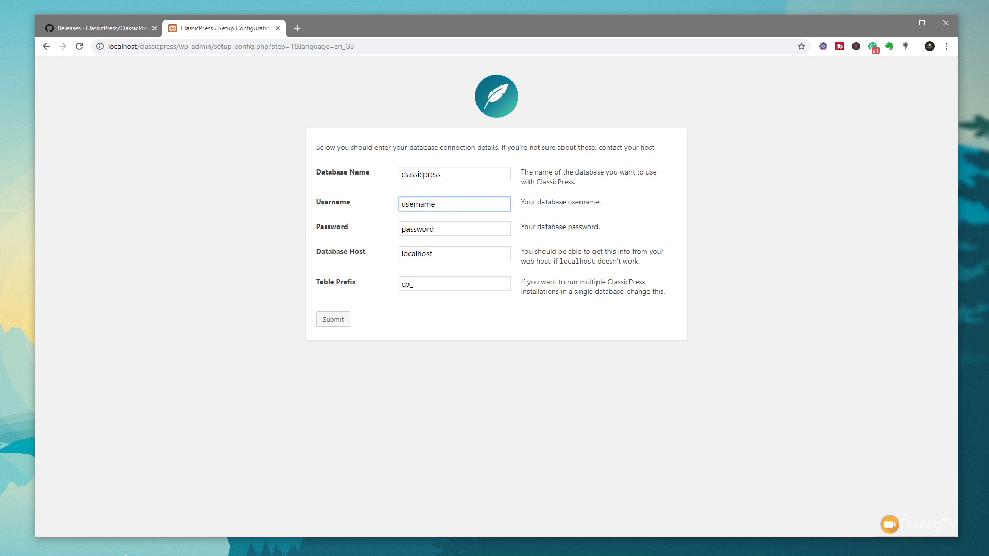
key(Down)
key(Return)
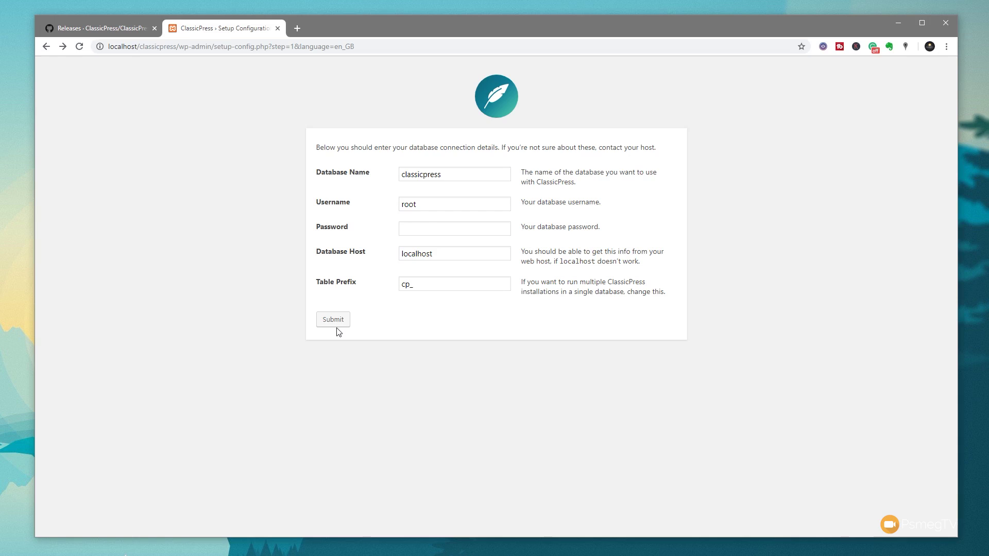
click(335, 321)
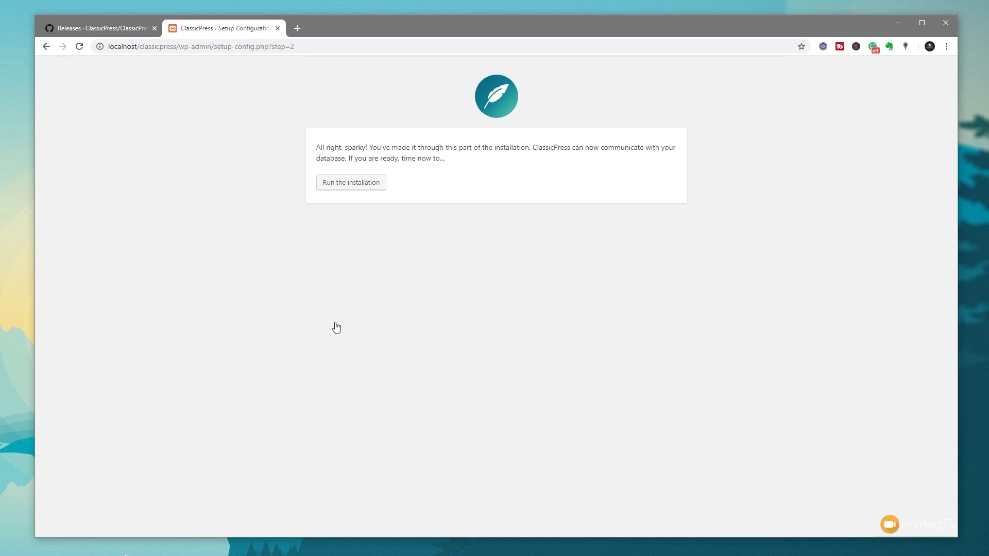
- Run the installation with site title 'ClassicPress' and a confirmed weak admin password
click(347, 188)
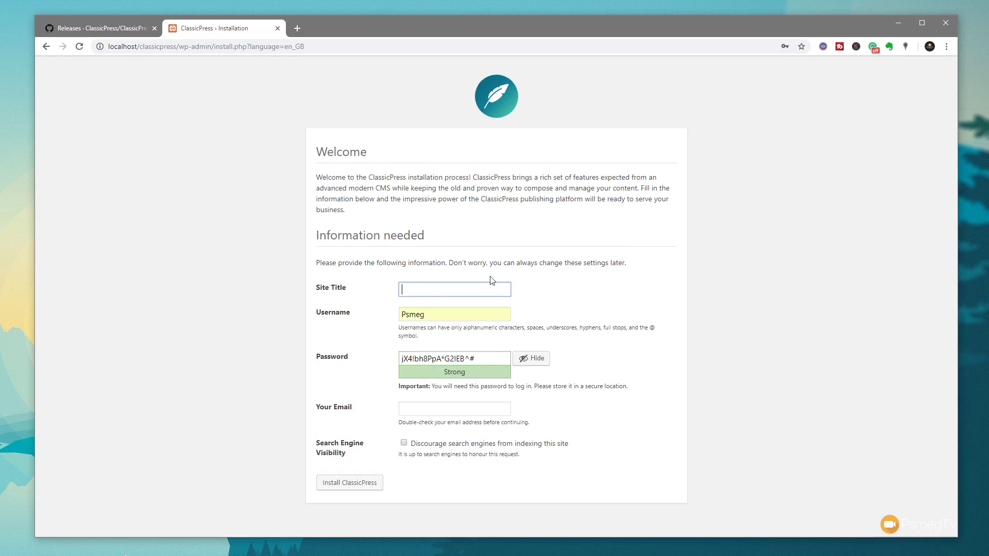
click(427, 292)
text(ClassicPress)
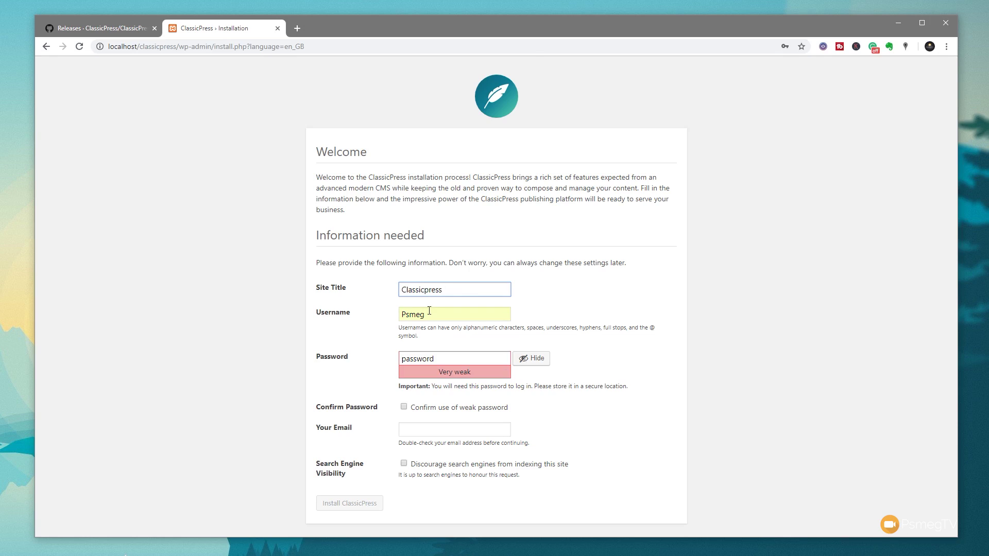
click(429, 312)
drag(429, 311, 375, 315)
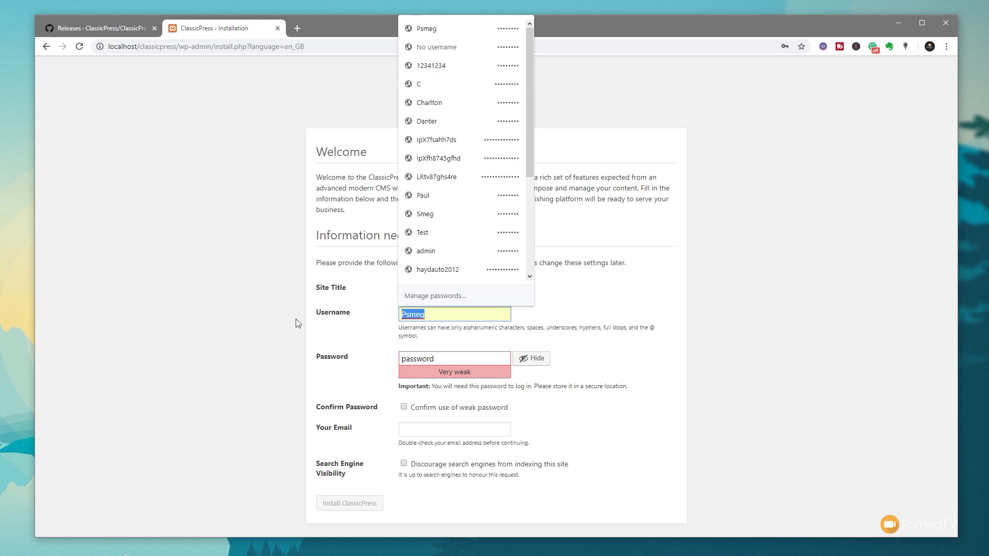
click(355, 371)
click(470, 359)
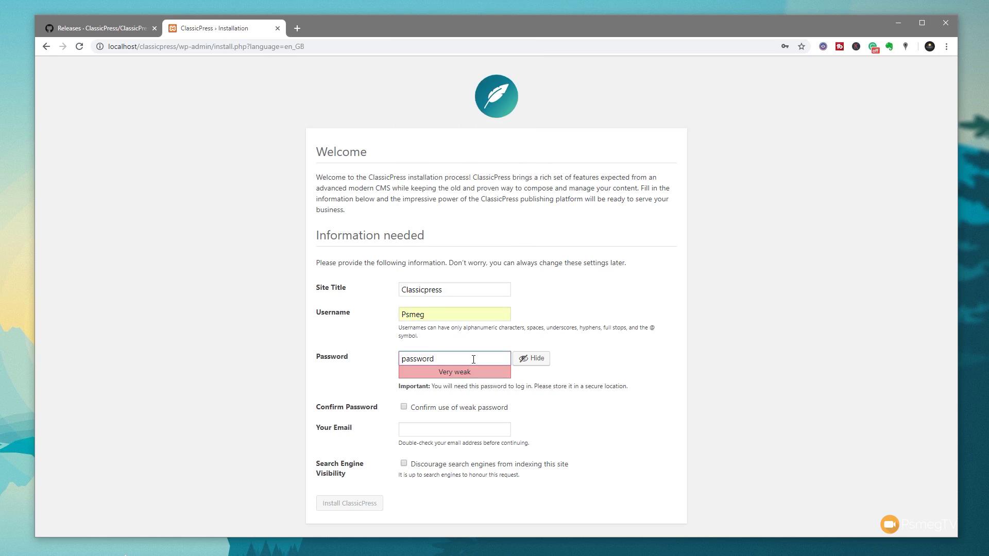
click(404, 407)
- Fill in the admin e-mail, discourage search engines, install, and log in to the dashboard
click(436, 428)
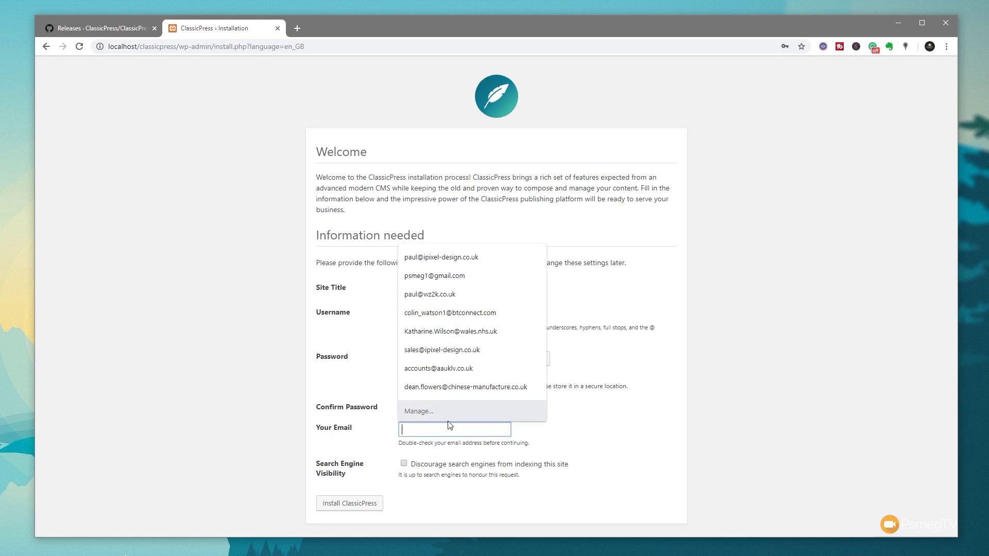
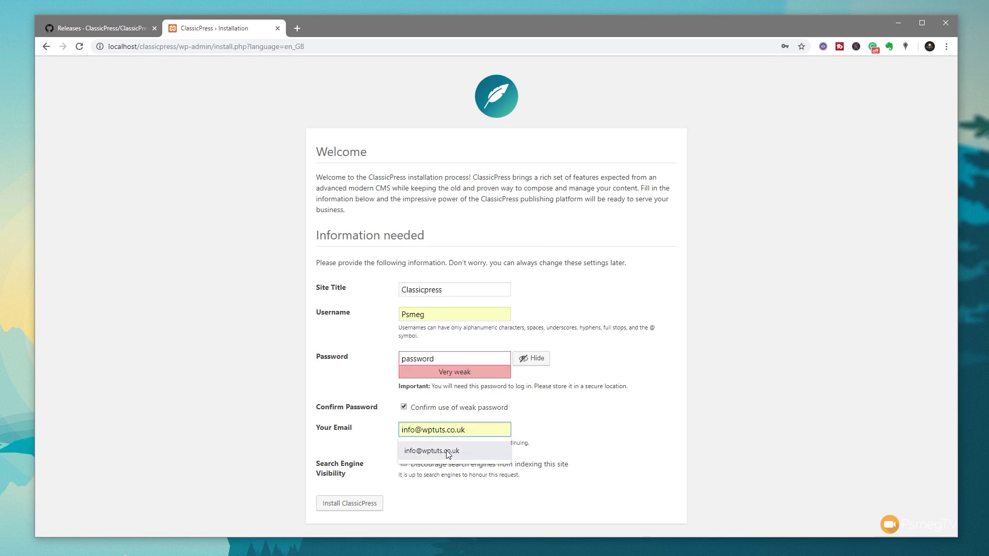
click(423, 451)
click(404, 464)
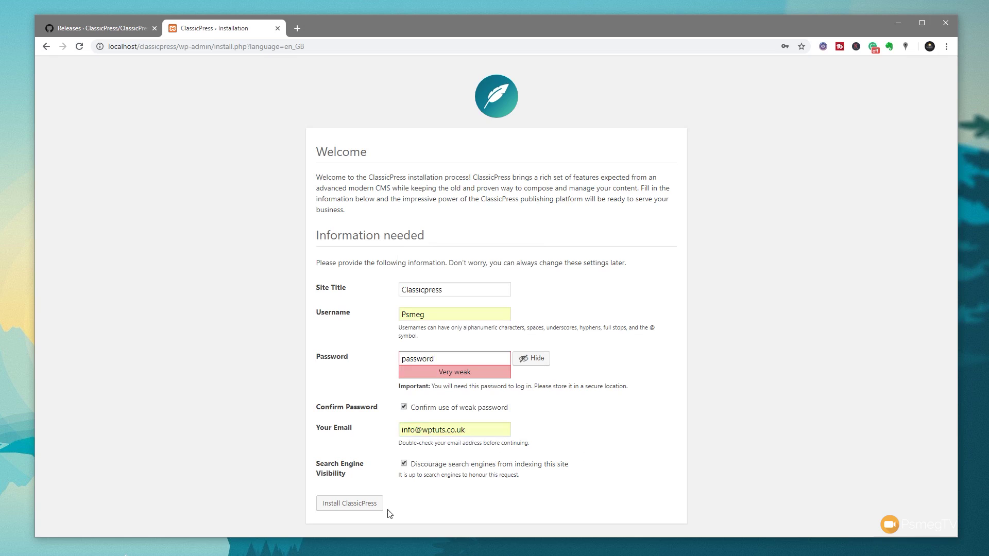
click(348, 507)
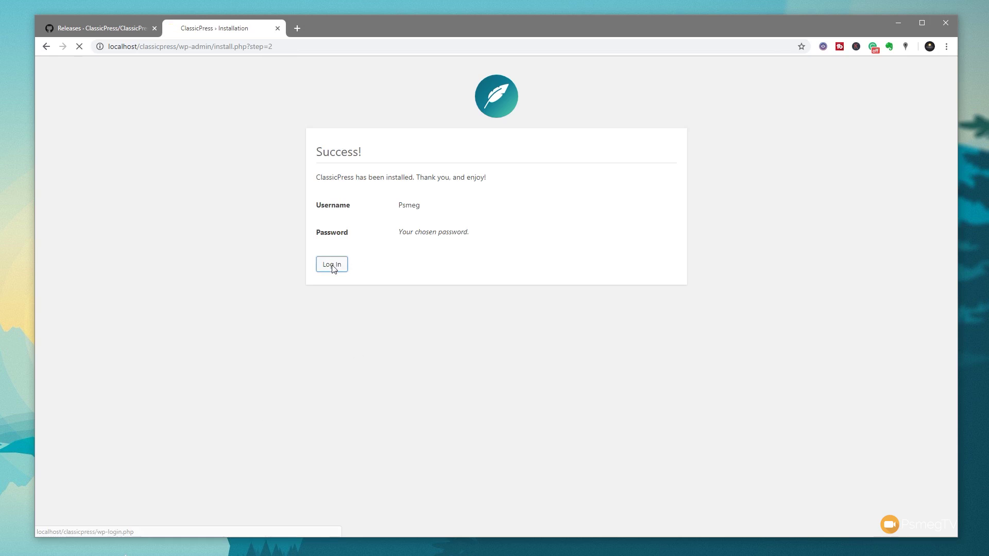
click(332, 265)
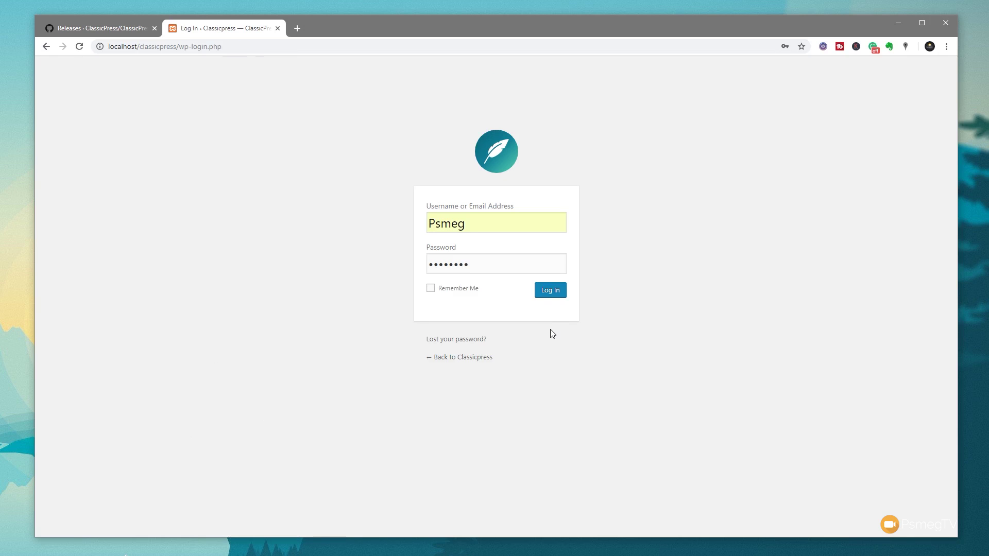
click(551, 294)
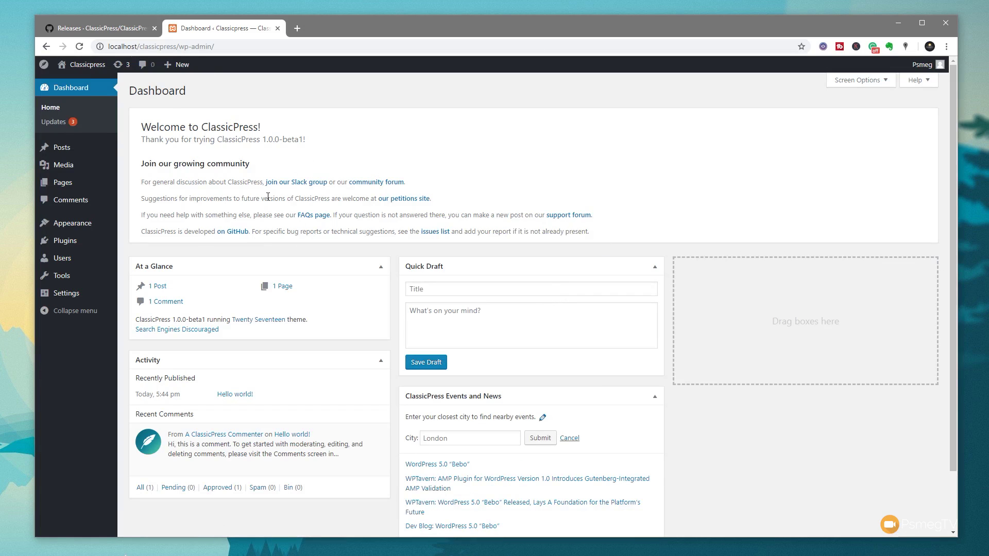
mouse_move(243, 437)
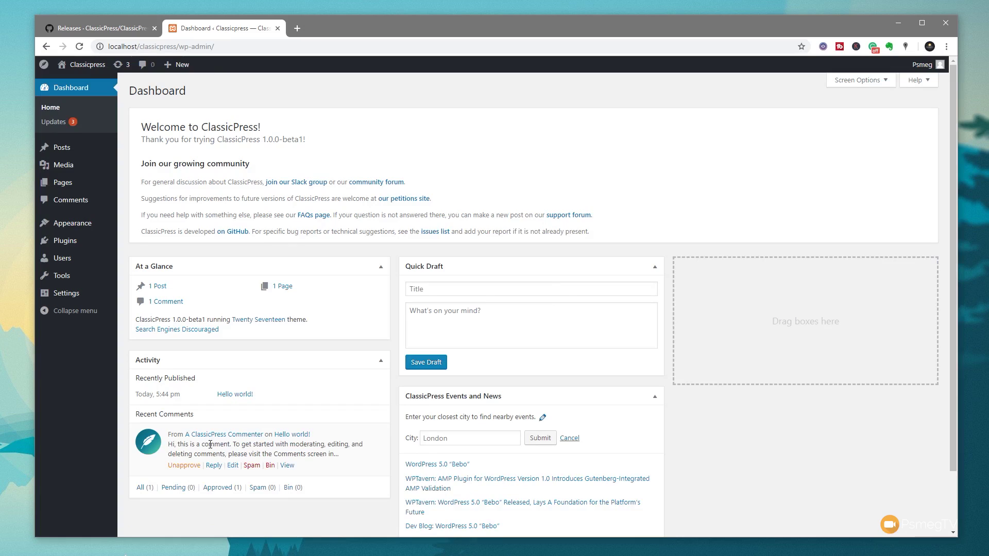